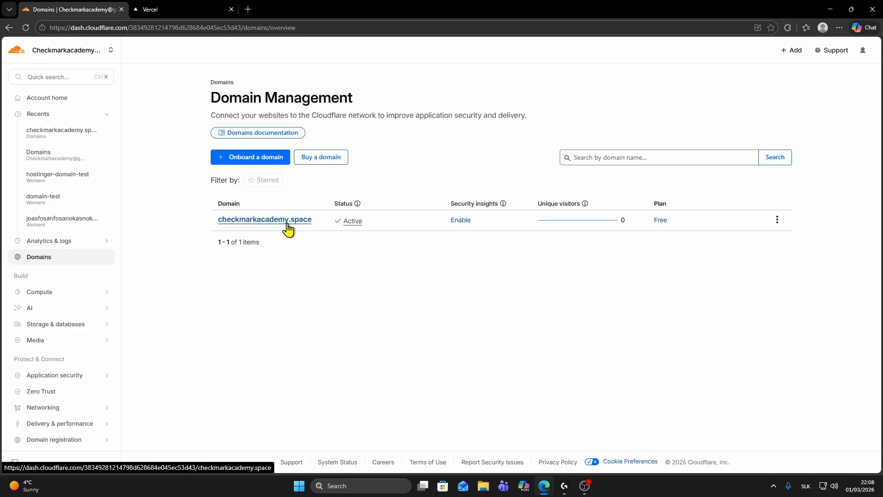
- Delete the www CNAME record from the DNS records of checkmarkacademy.space
click(265, 220)
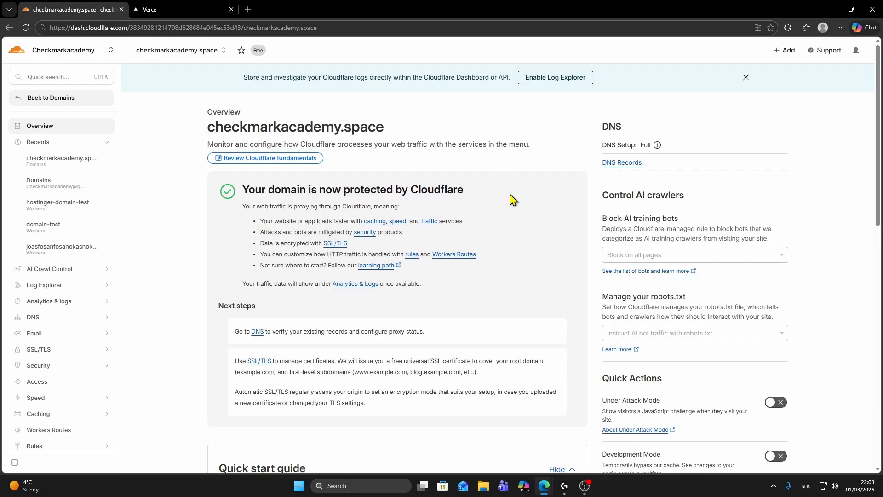
click(624, 167)
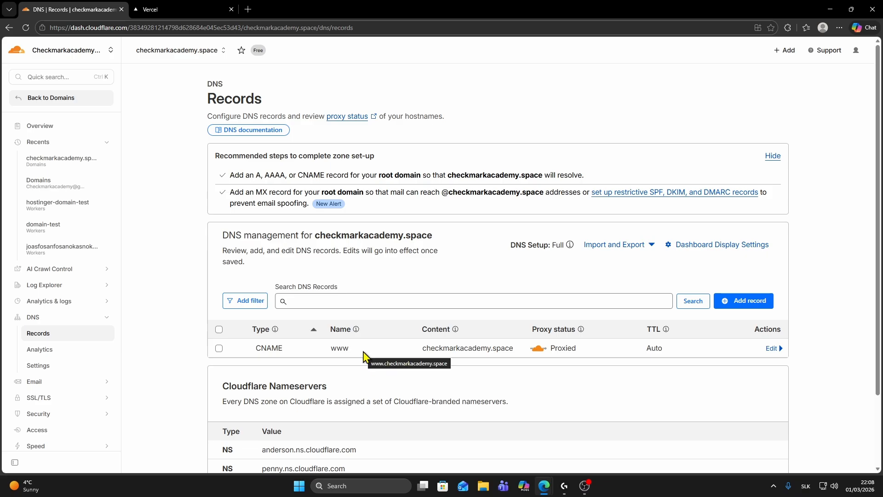
click(774, 353)
scroll(651, 414, down, 2)
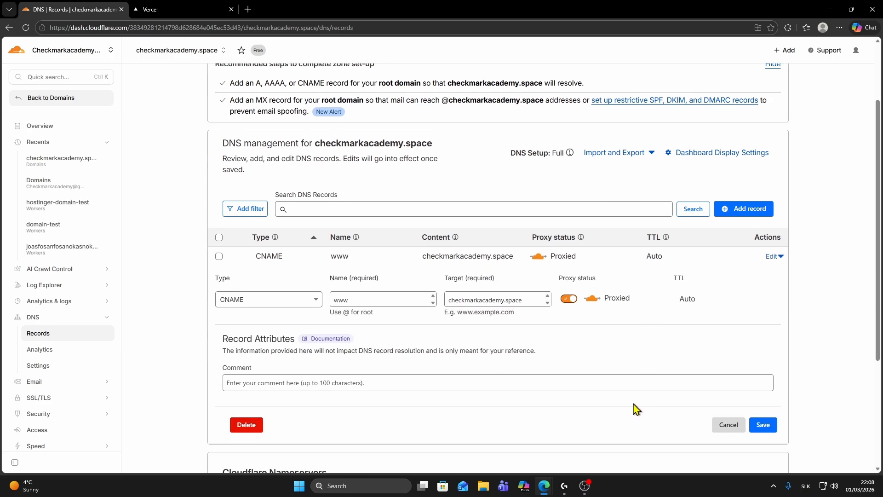
click(248, 431)
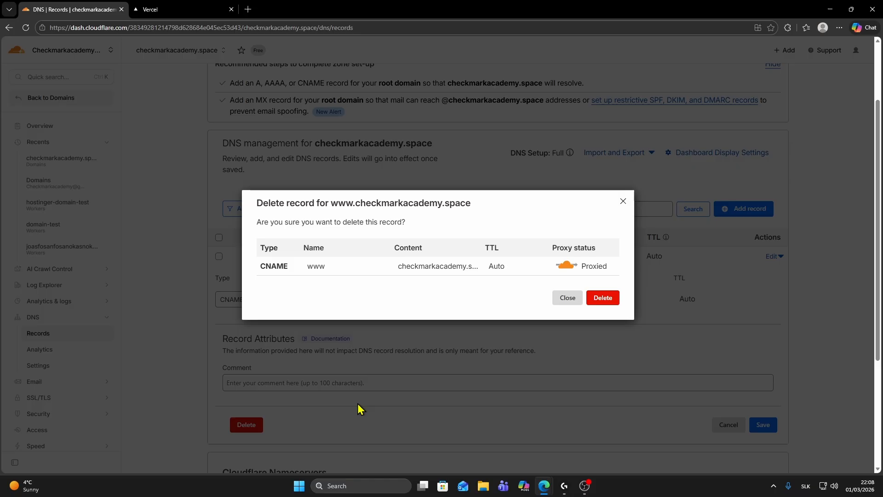
click(600, 307)
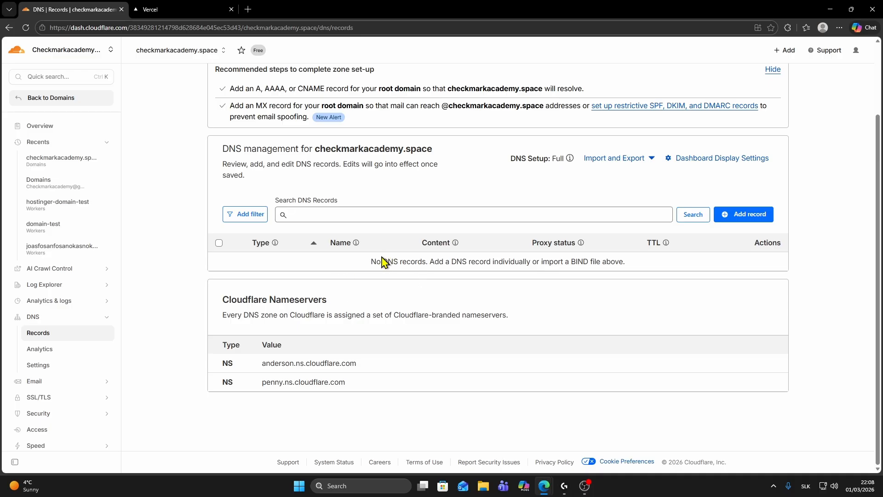
- Switch to Vercel and remove the checkmarkacadademy.shop domain from the simple-math-buddy project
click(175, 6)
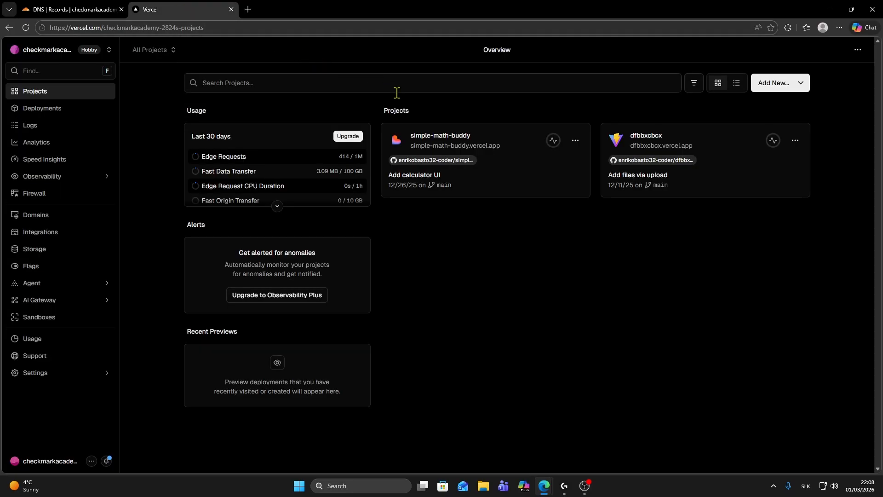
click(514, 139)
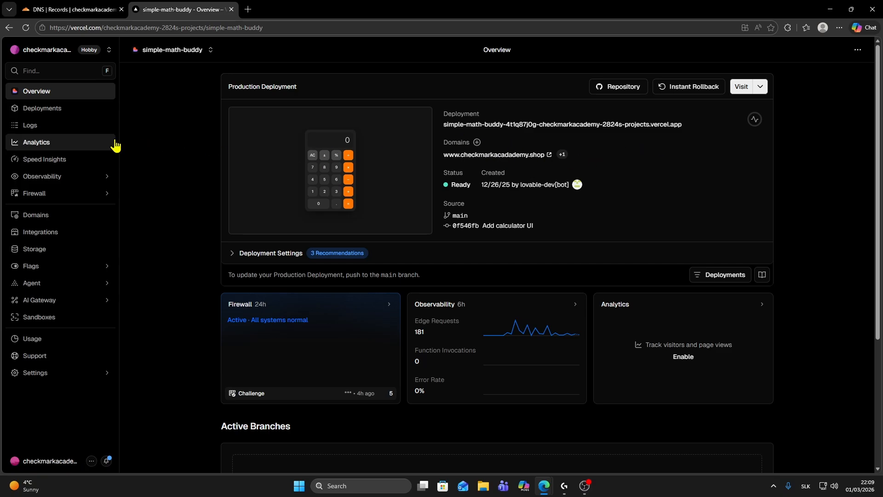
click(54, 221)
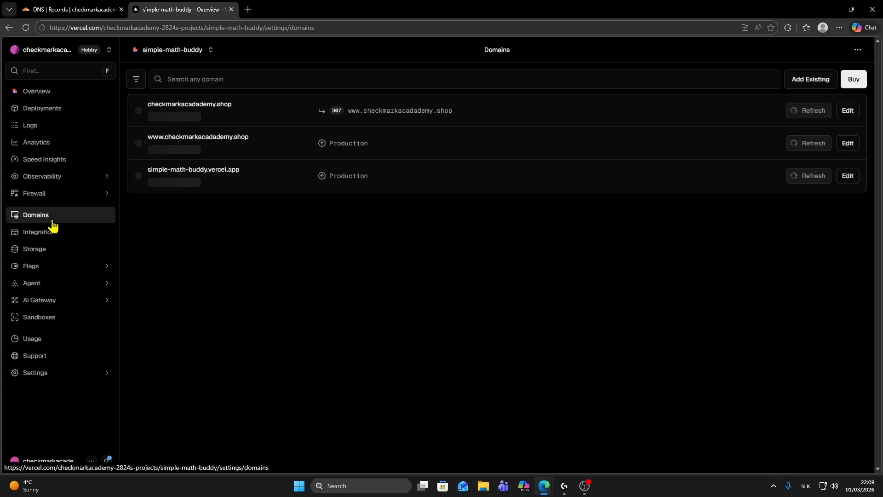
click(848, 111)
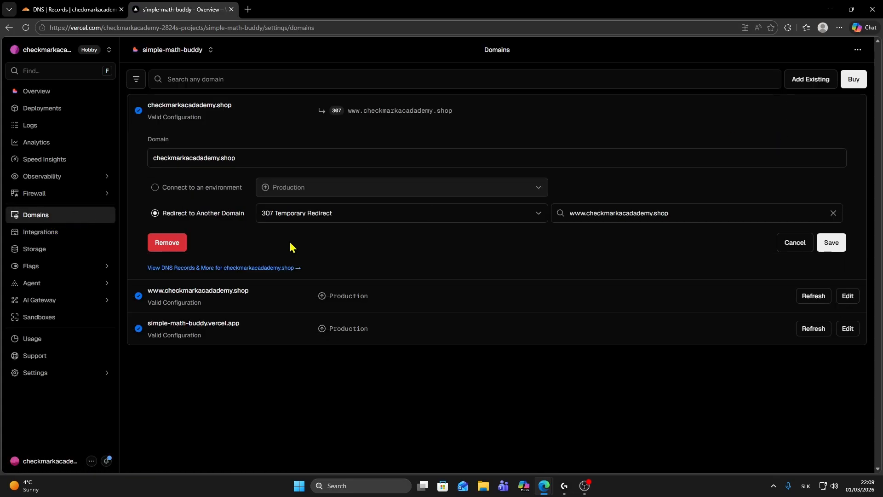
click(169, 243)
click(532, 299)
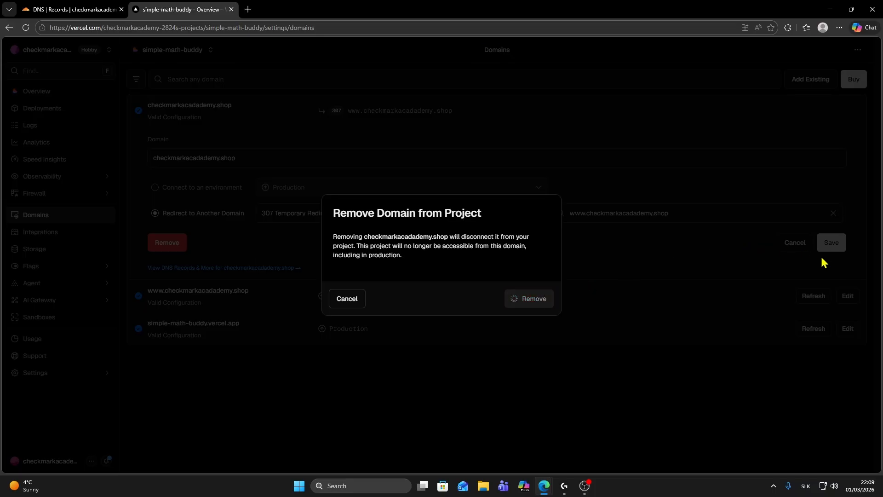
click(850, 113)
click(168, 242)
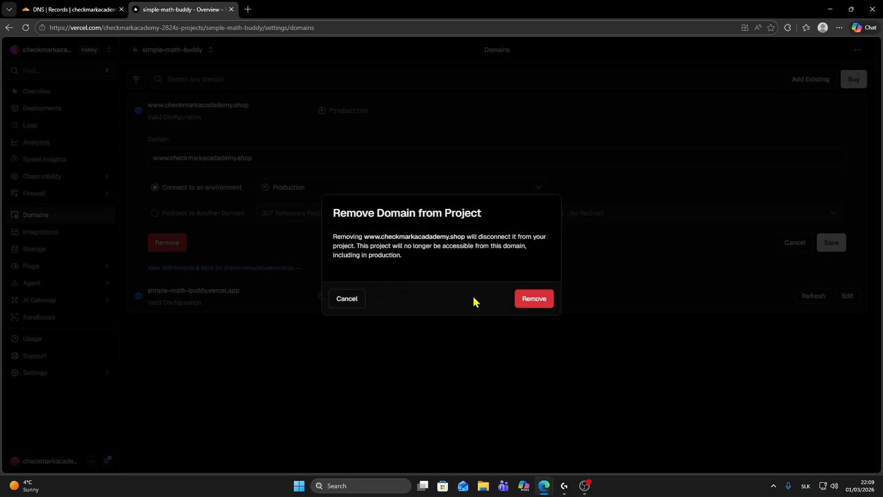
click(520, 298)
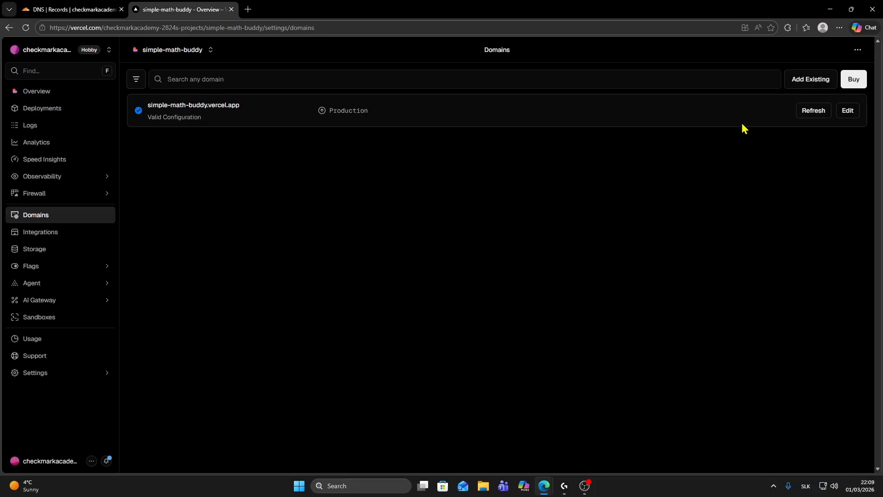
click(804, 87)
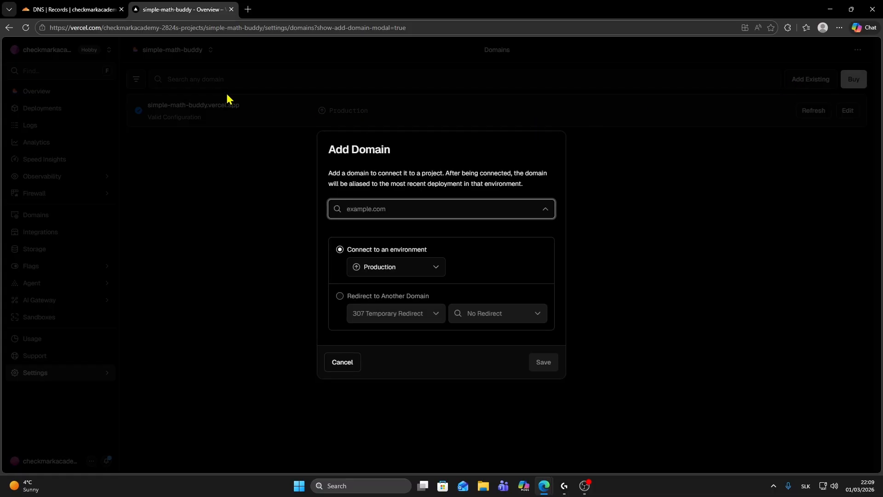
click(70, 10)
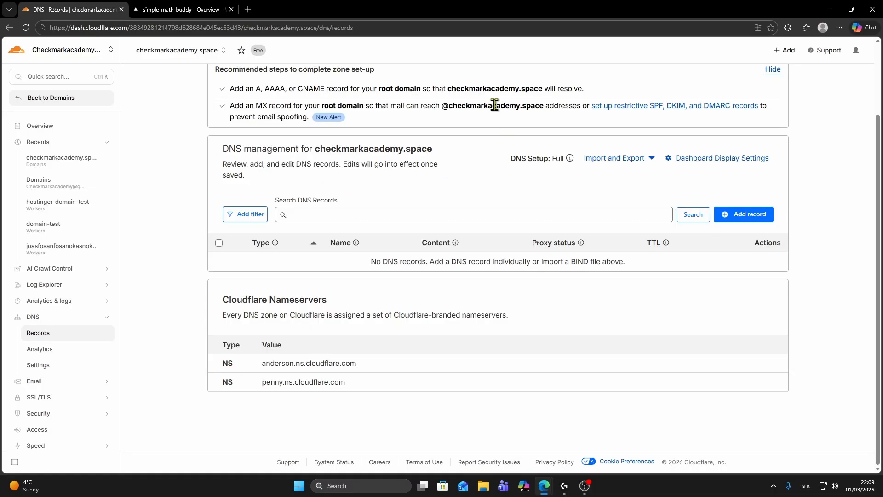
drag(487, 89, 545, 89)
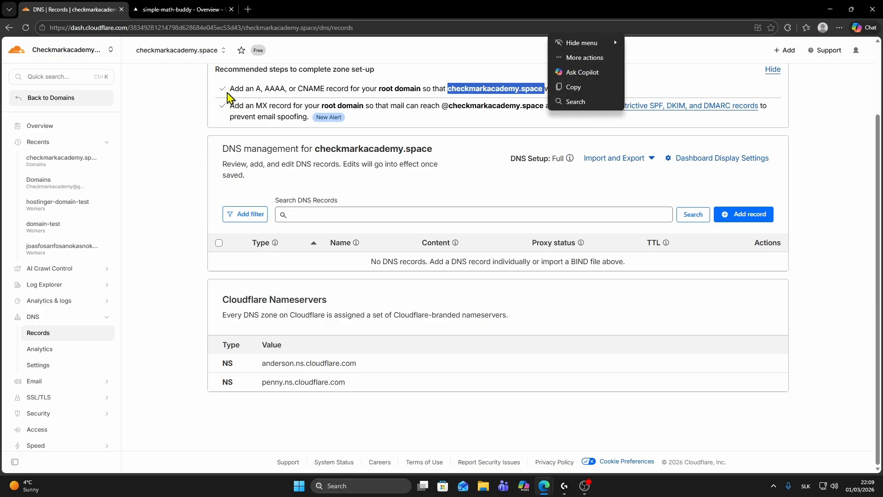
key(ctrl+c)
key(ctrl+Tab)
key(ctrl+v)
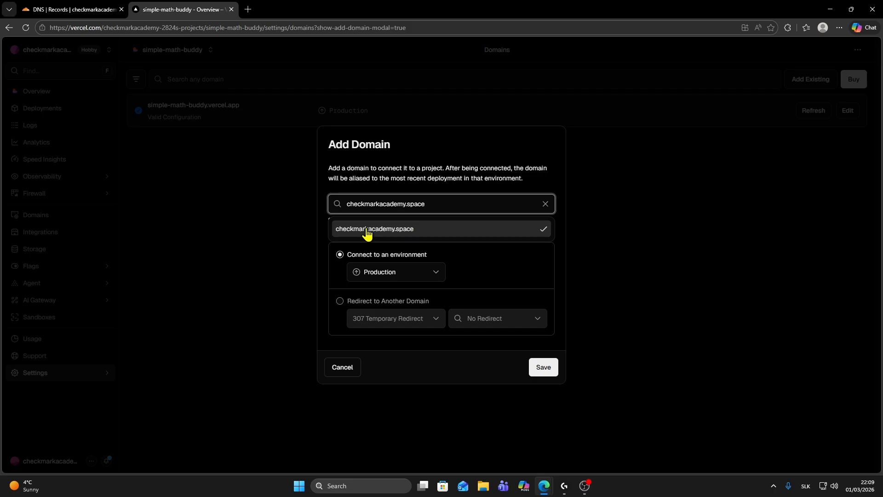
click(400, 234)
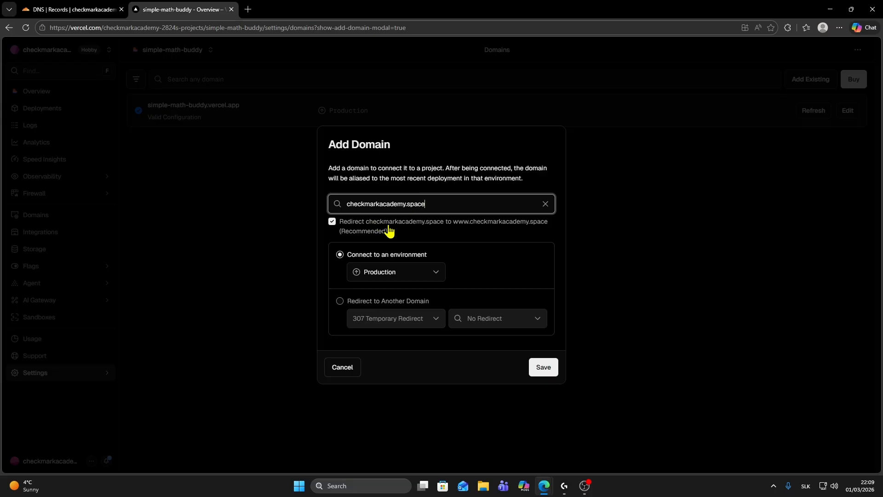
click(380, 274)
click(381, 275)
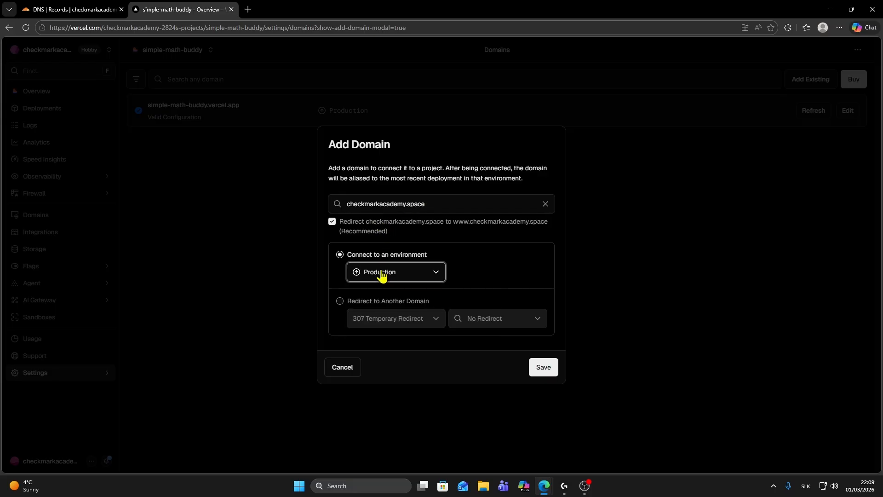
click(545, 368)
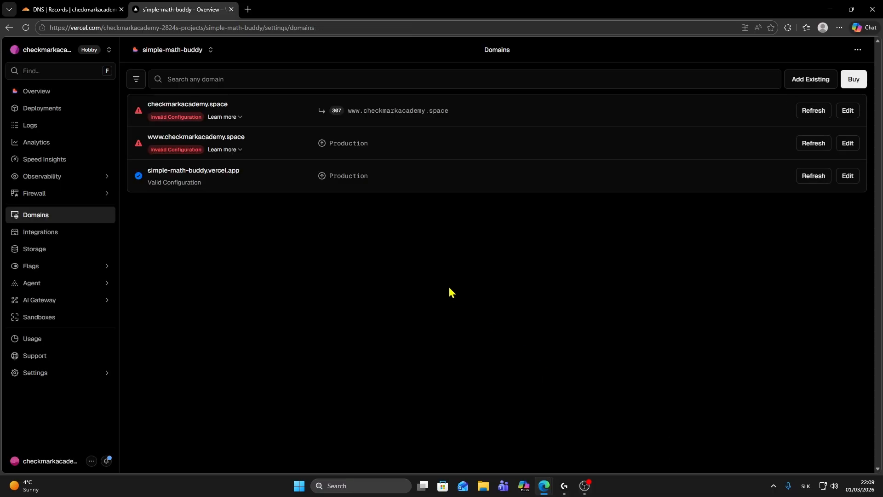
- Show the required DNS records for both checkmarkacademy.space domains, copy the A record's value and return to Cloudflare
click(224, 117)
click(226, 309)
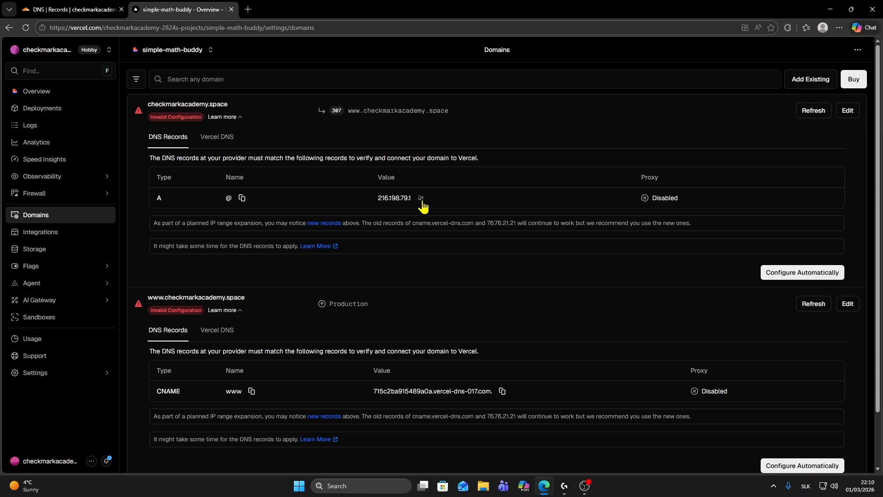
click(76, 9)
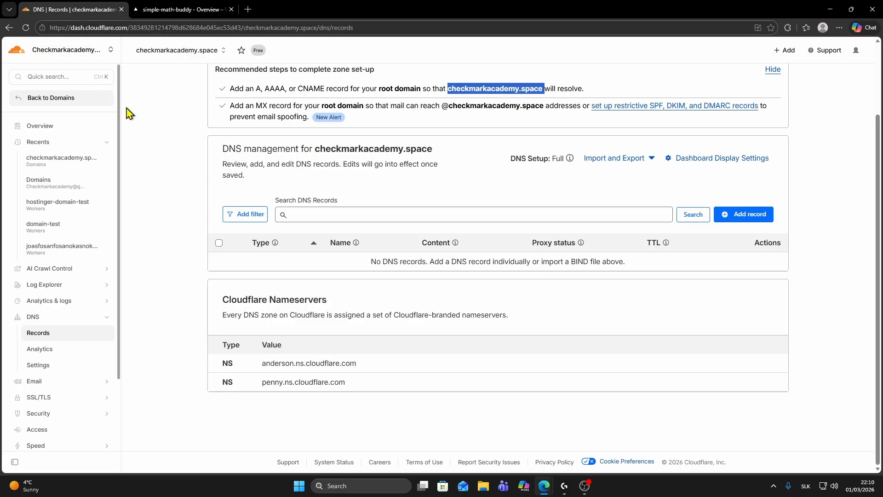
- Add an A record named @ with IPv4 address 216.198.79.1, set its proxy status to DNS only and save it
click(734, 221)
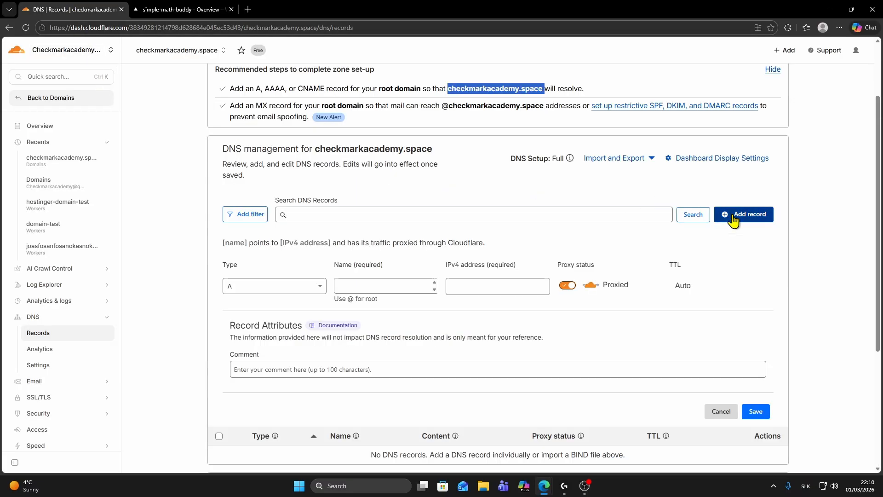
click(258, 291)
click(239, 306)
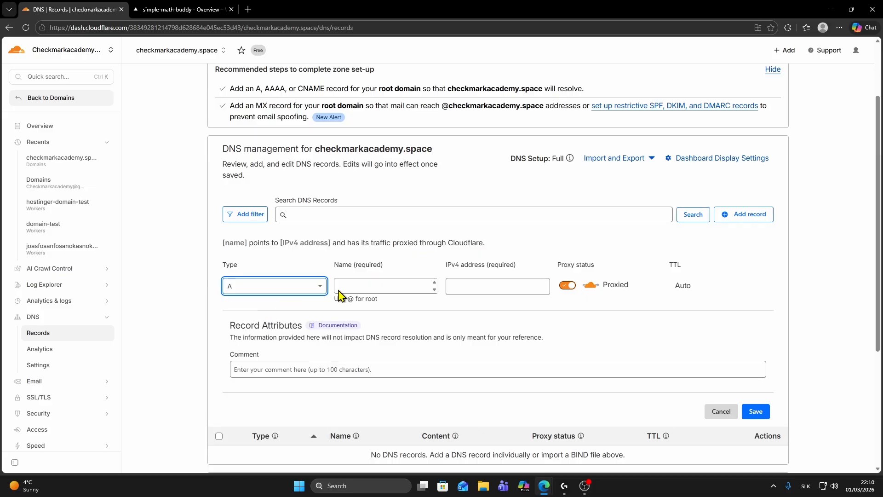
click(378, 283)
text(@)
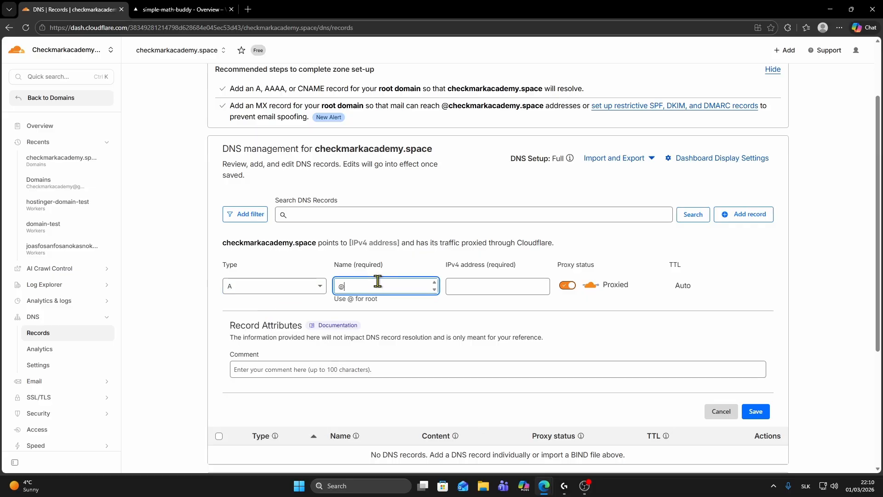
click(470, 286)
text(216.198.79.1)
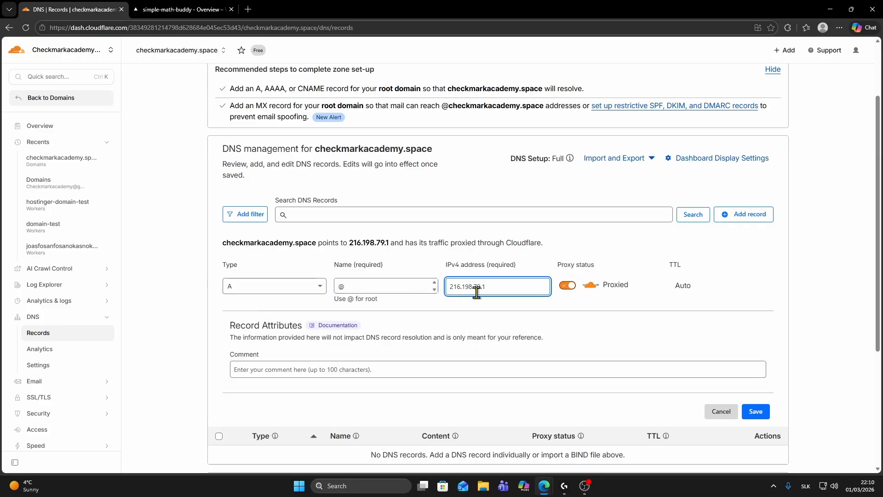
click(566, 289)
click(567, 288)
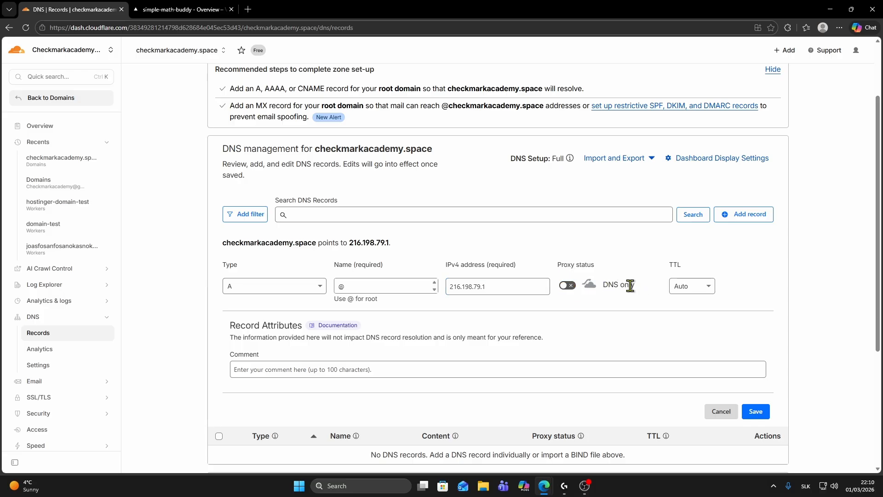
click(754, 413)
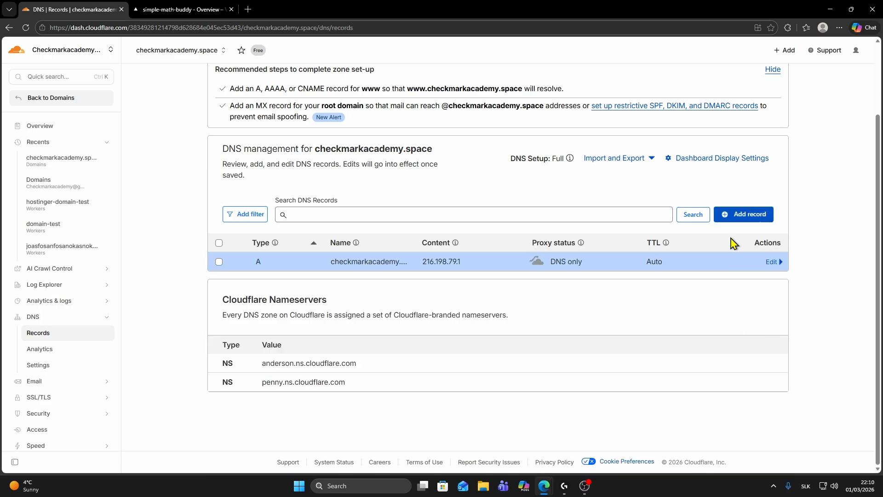
click(732, 216)
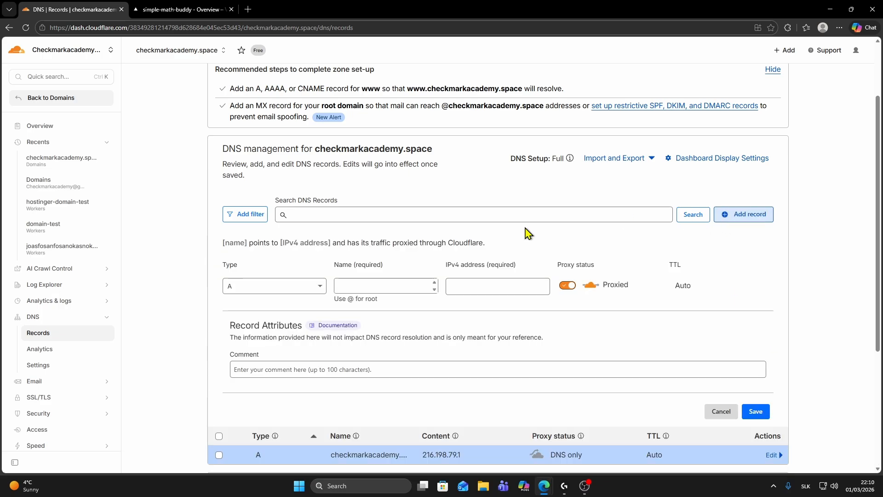
click(167, 9)
scroll(168, 368, down, 1)
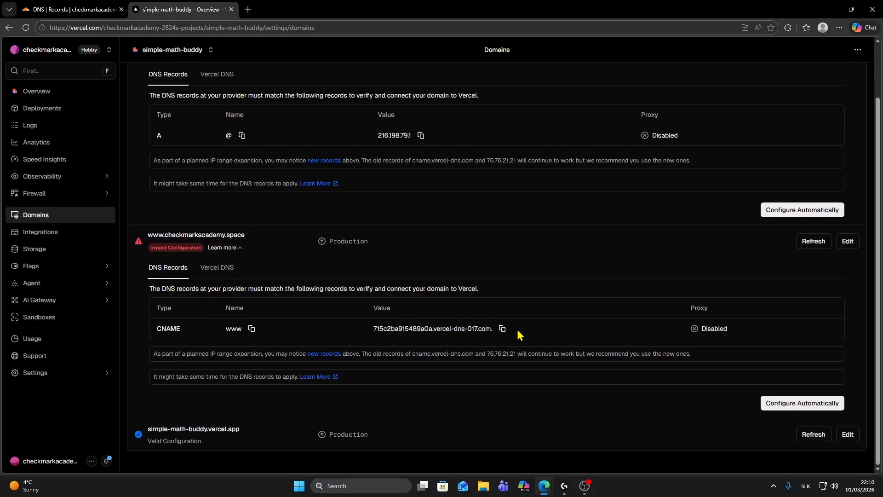
click(502, 329)
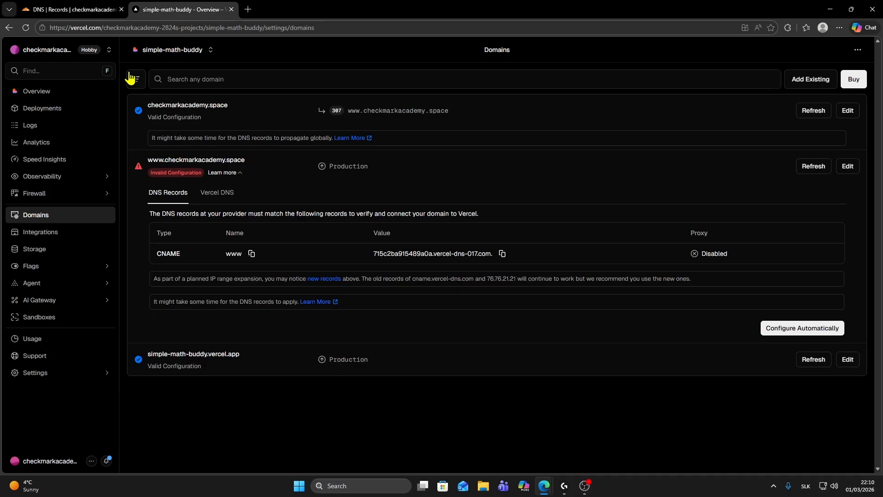
- In Cloudflare, add a CNAME record named www targeting 715c2ba915489a0a.vercel-dns-017.com., set its proxy status to DNS only and save it
click(69, 8)
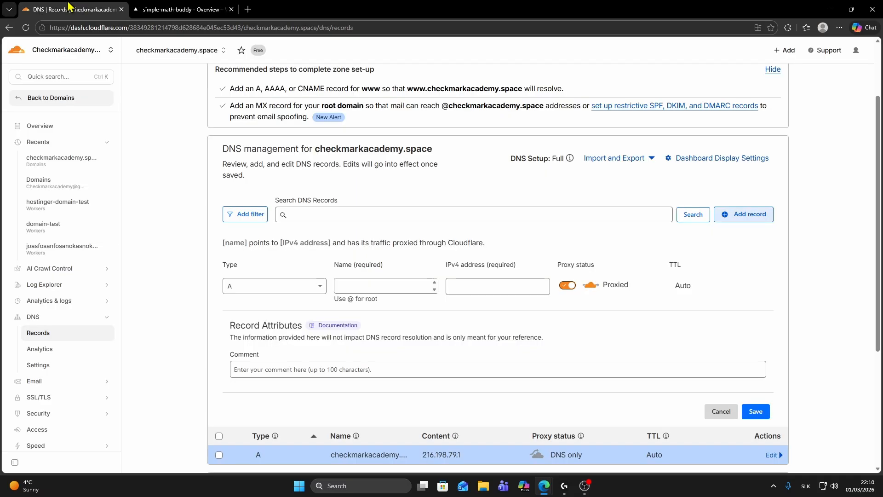
click(234, 287)
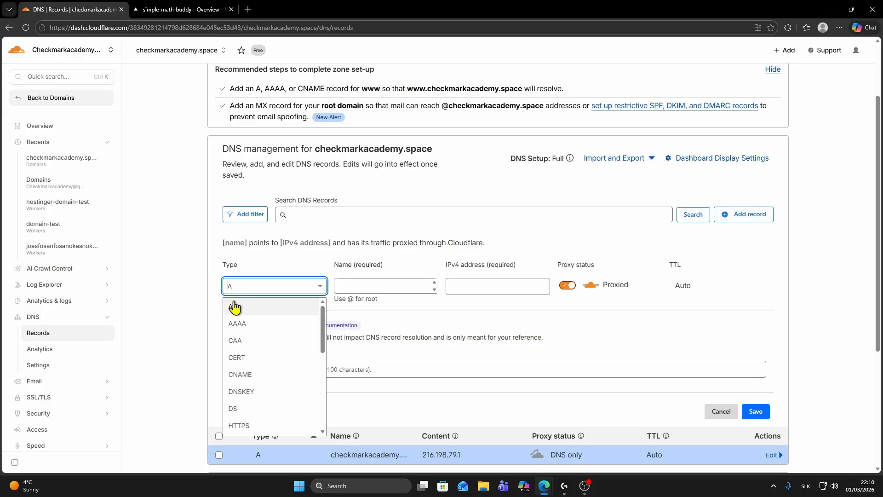
click(251, 374)
click(357, 289)
text(www)
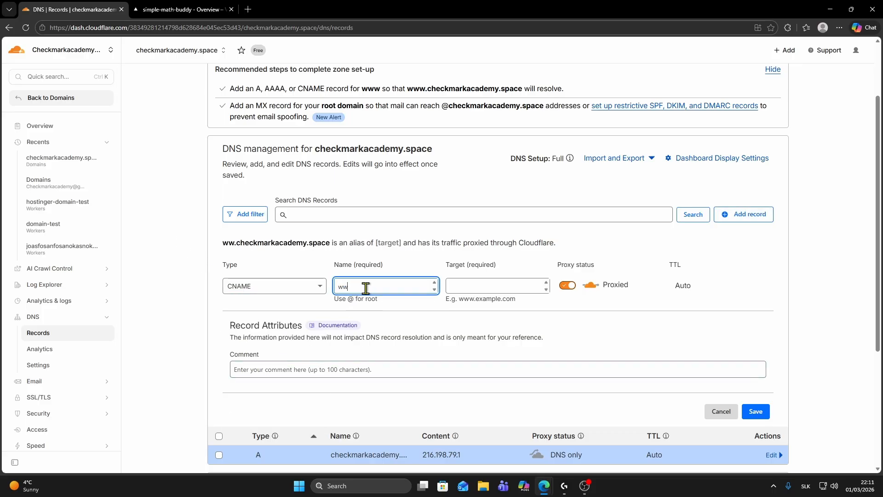
click(477, 287)
key(ctrl+v)
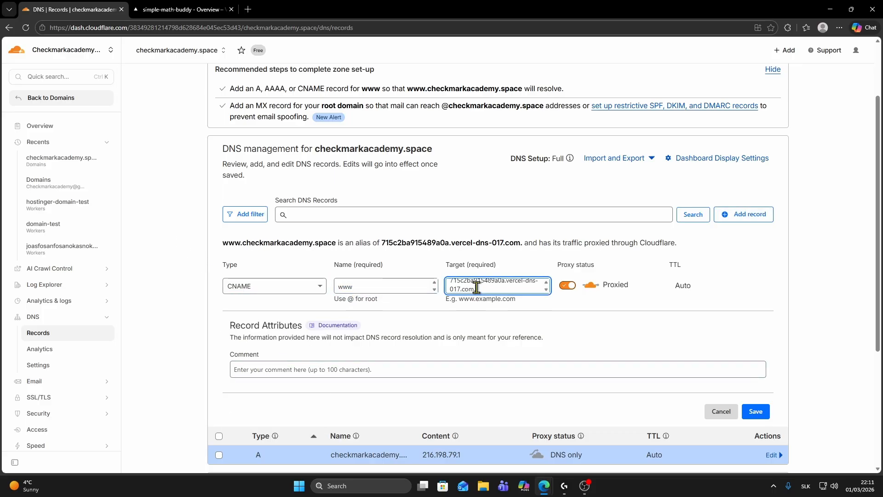
click(566, 288)
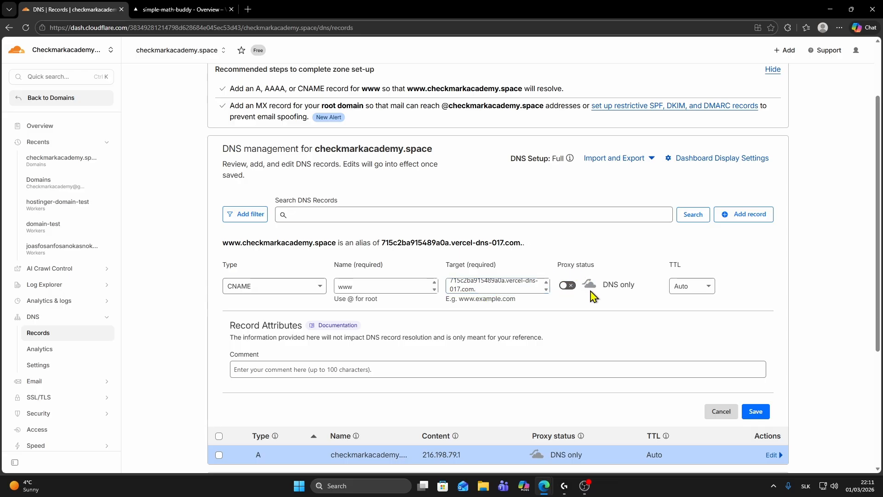
click(756, 412)
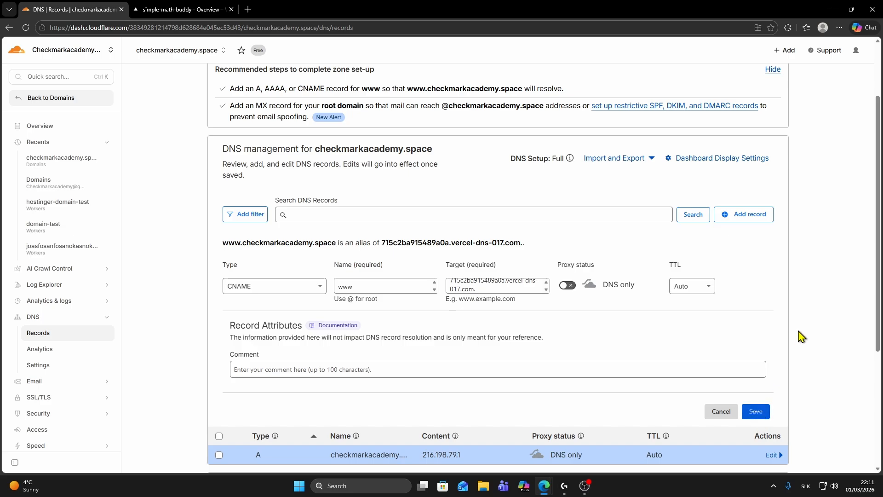
scroll(799, 322, down, 2)
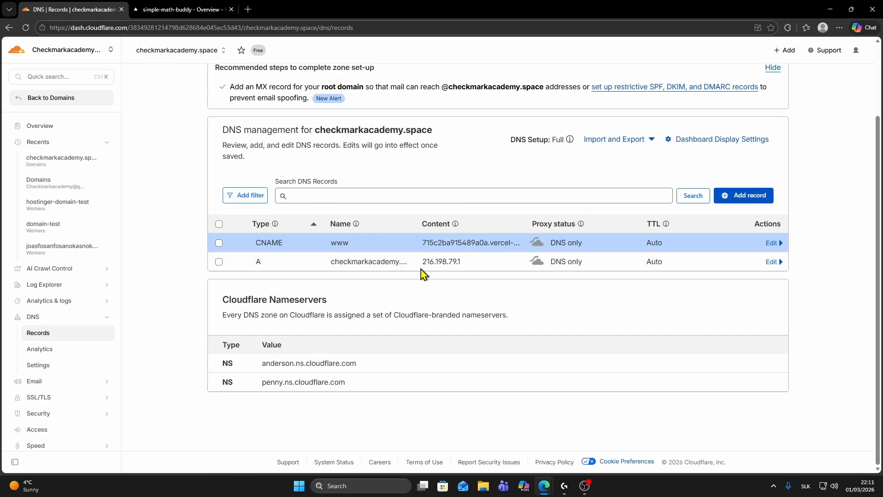
click(177, 9)
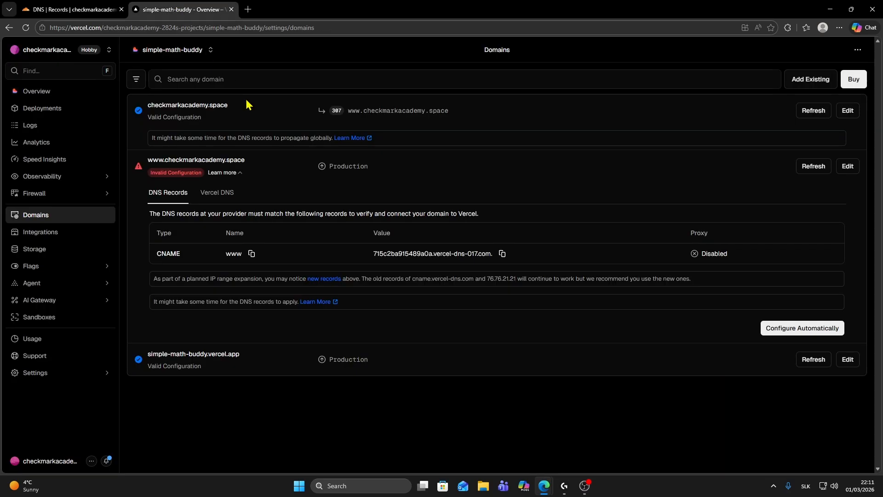
click(810, 168)
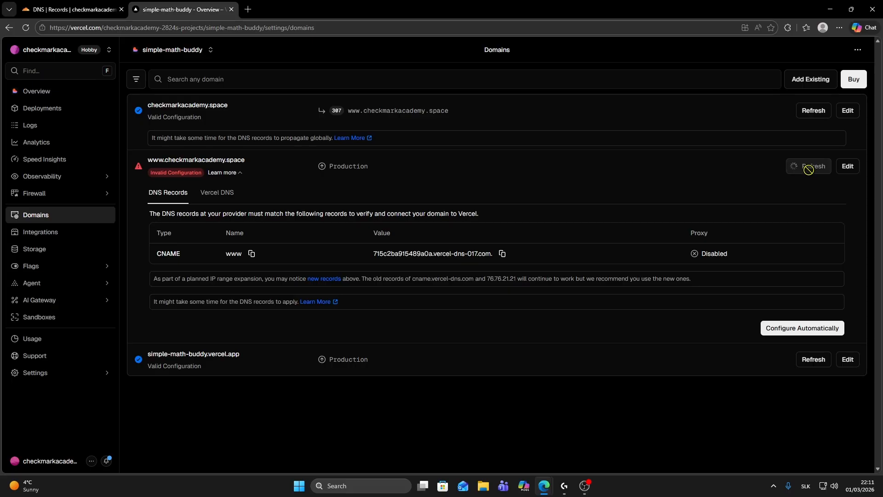
click(811, 166)
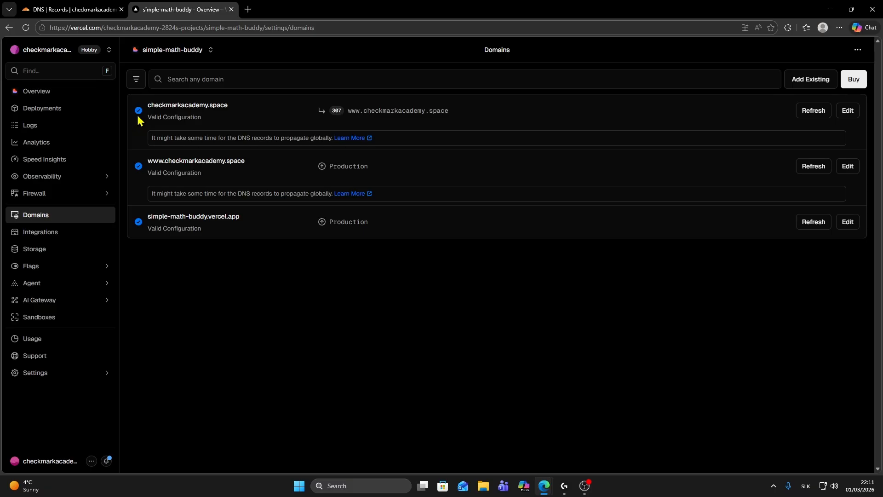
- Review the saved DNS records for checkmarkacademy.space in Cloudflare and return to Vercel's domain list
click(74, 10)
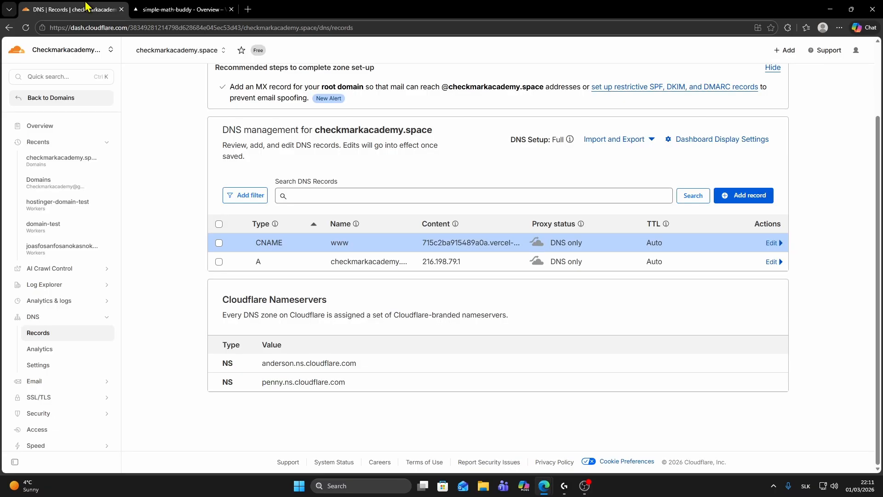
scroll(285, 202, up, 3)
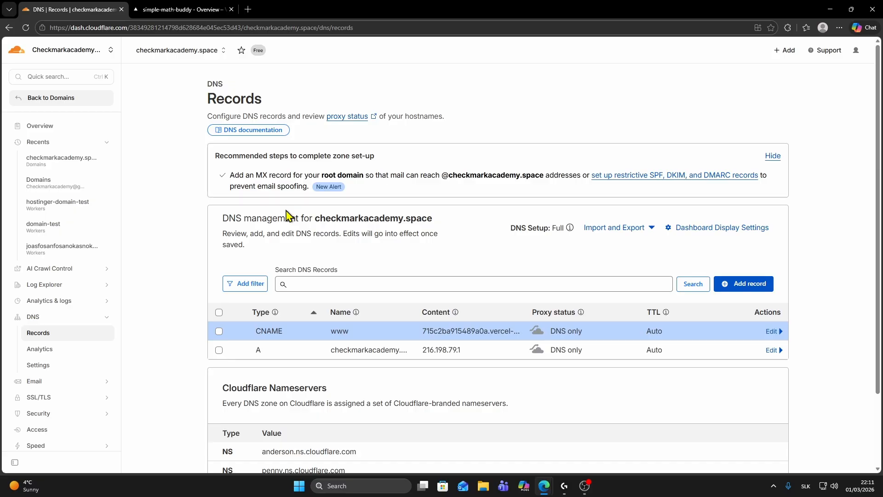
click(184, 10)
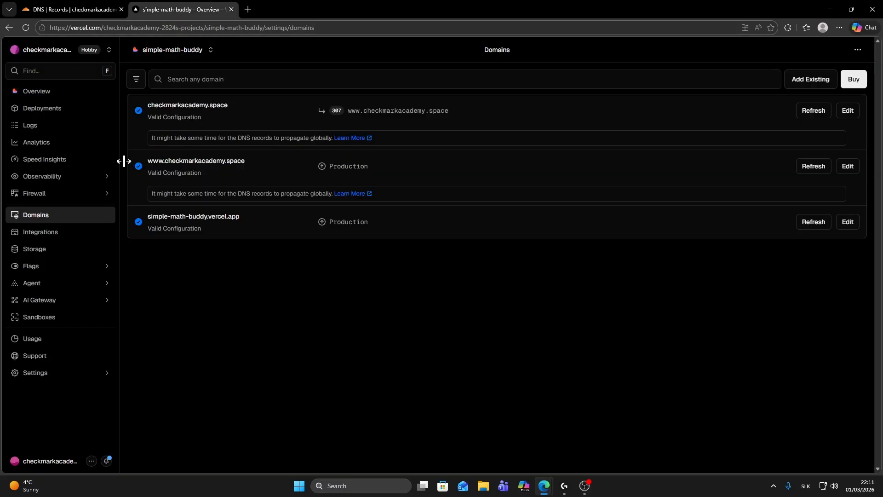
click(54, 92)
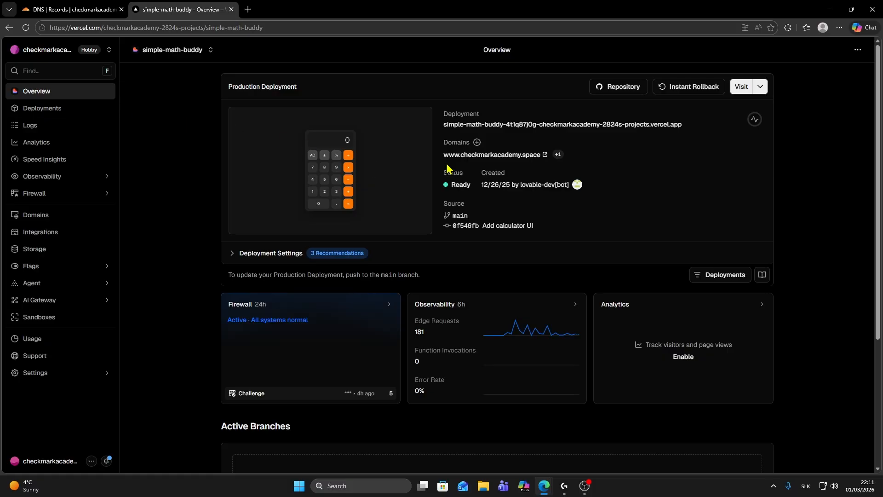
click(519, 157)
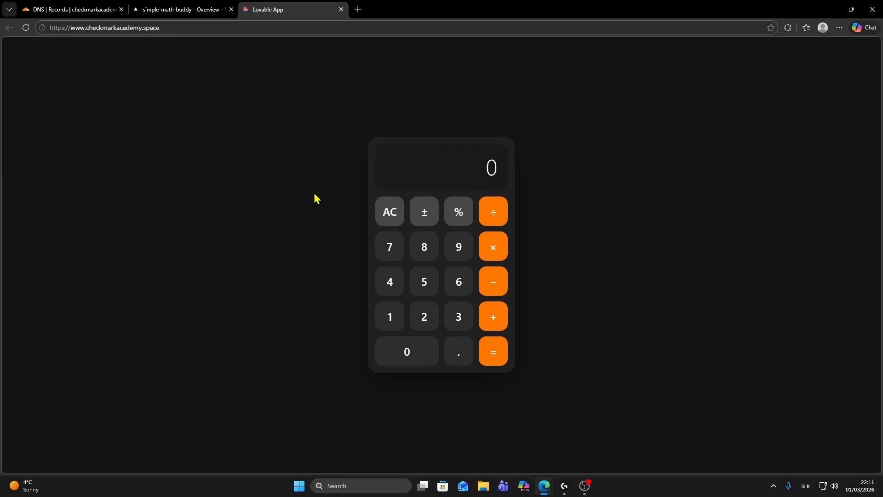
click(424, 281)
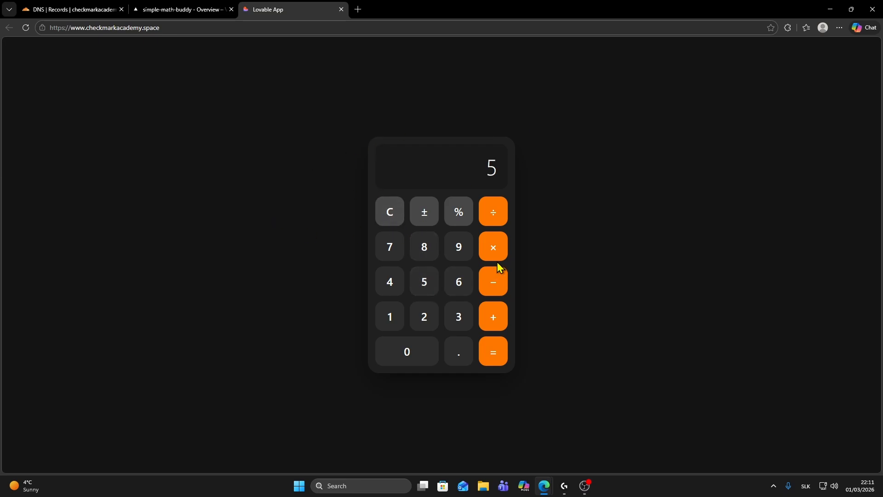
click(491, 354)
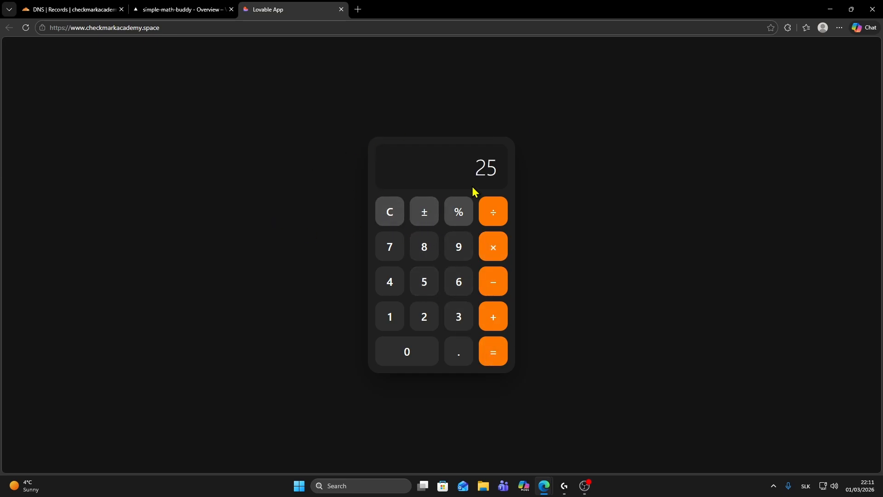